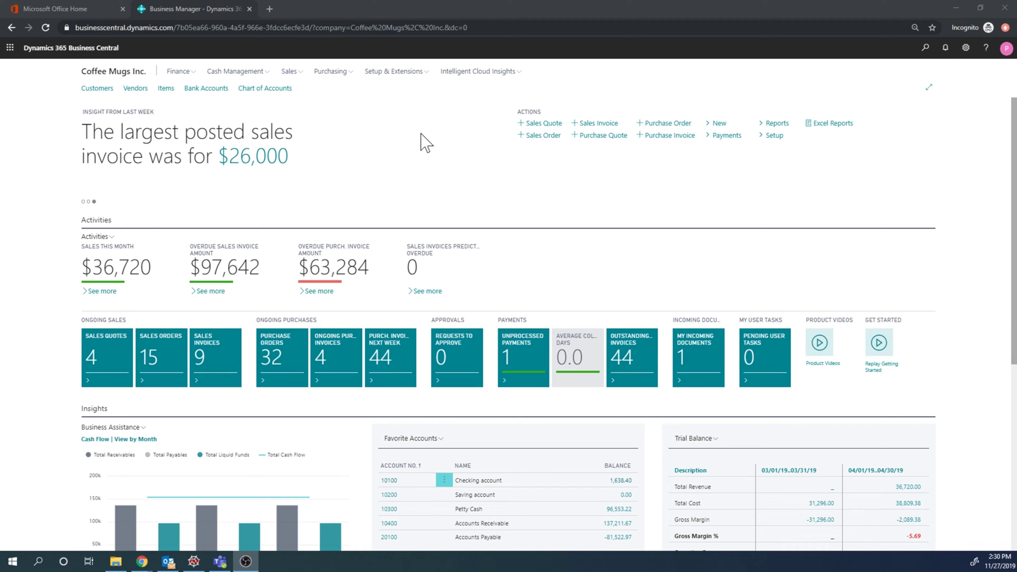
# - Search 'salespe' and show all matching reports, pages and tasks, then choose Salespeople/Purchasers
pyautogui.click(925, 53)
pyautogui.write('sa')
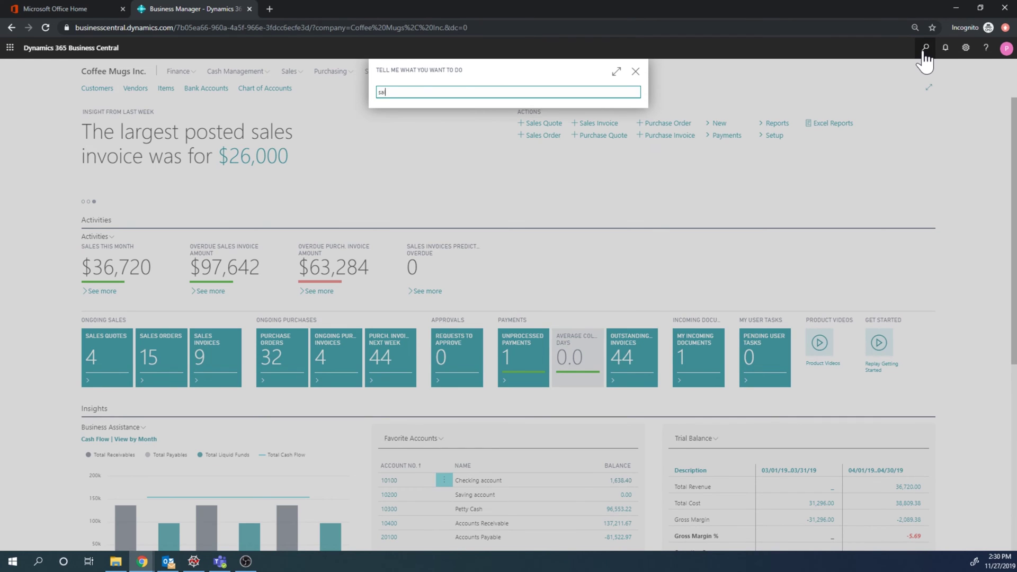
pyautogui.write('lesper')
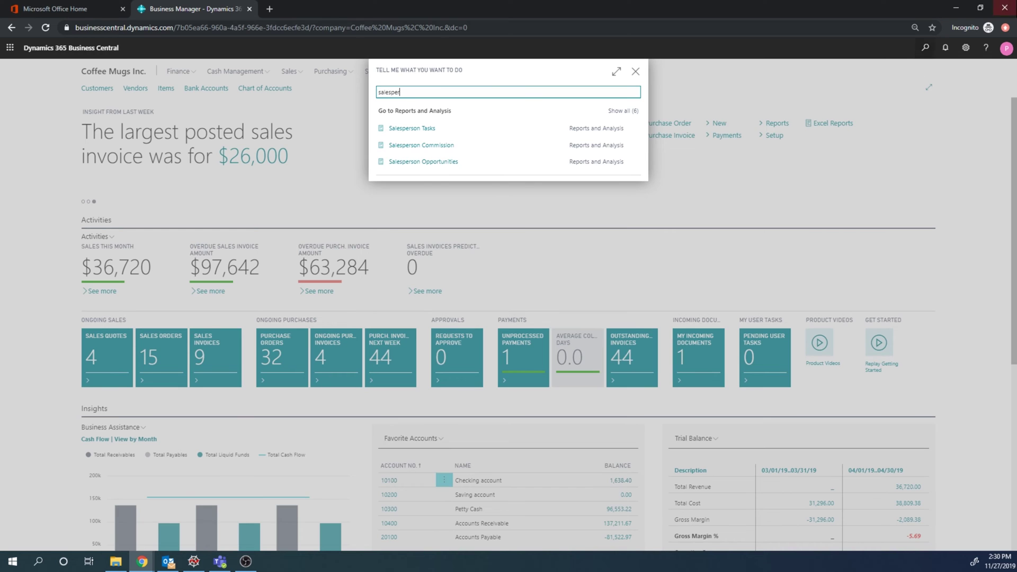
pyautogui.click(615, 114)
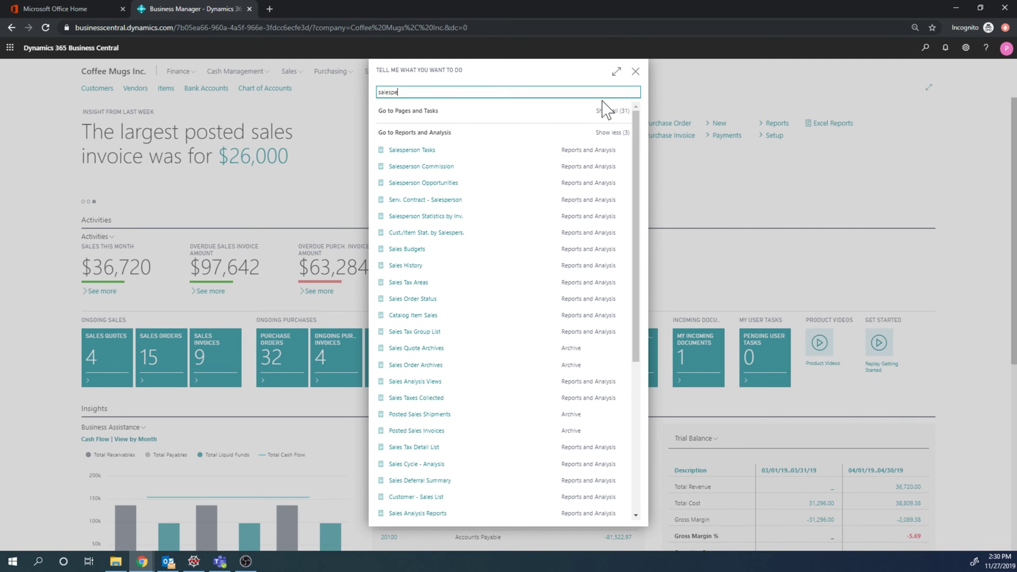
pyautogui.click(609, 112)
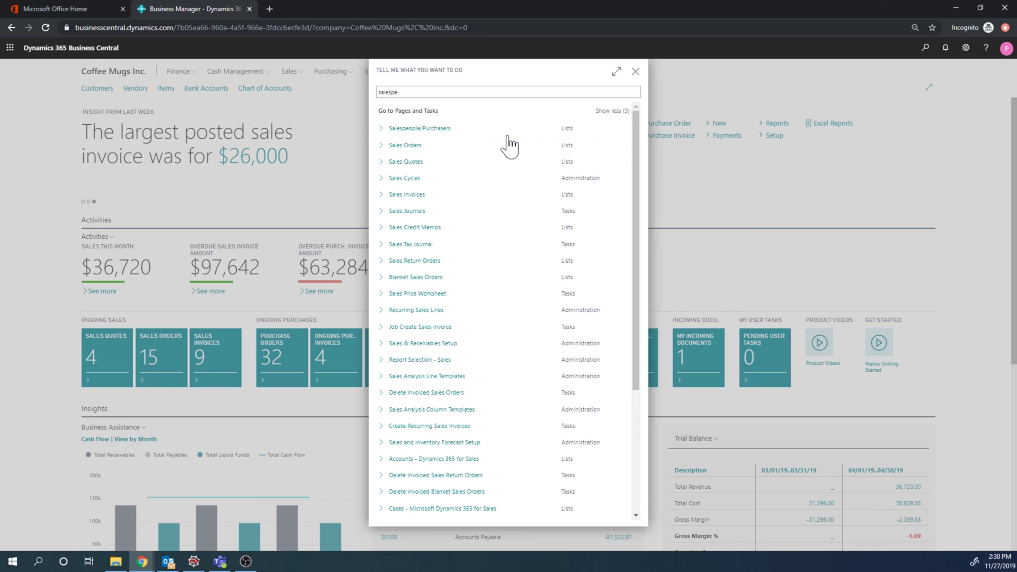
pyautogui.click(438, 134)
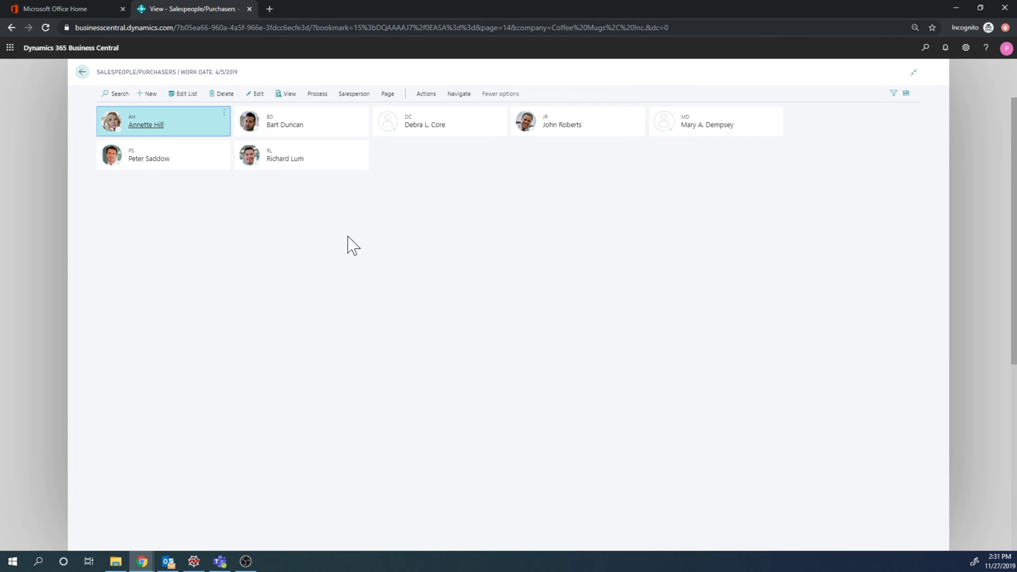
# - Open Peter Saddow's salesperson card (code PS, 5.00 commission)
pyautogui.click(190, 162)
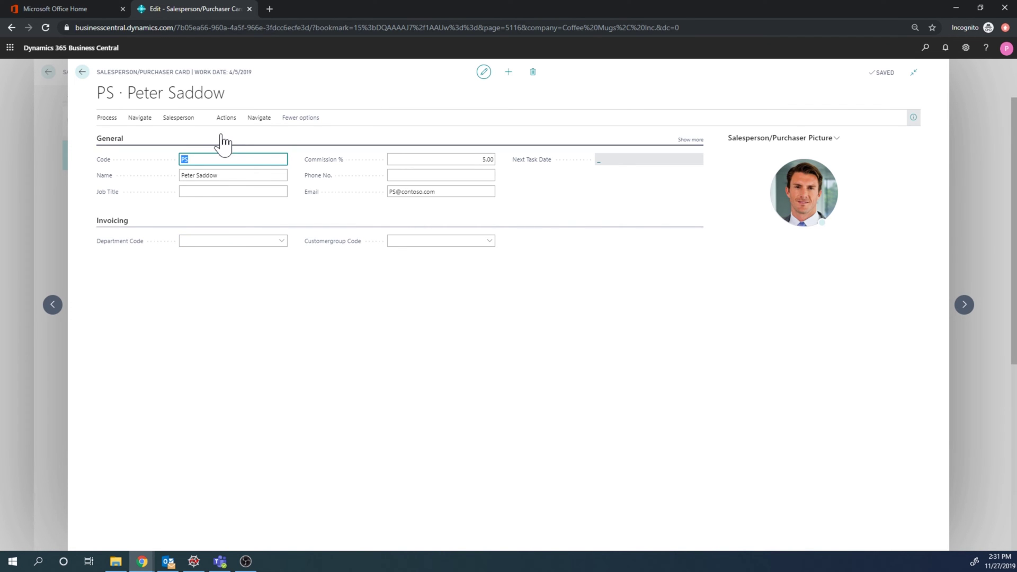
pyautogui.click(258, 128)
pyautogui.click(142, 137)
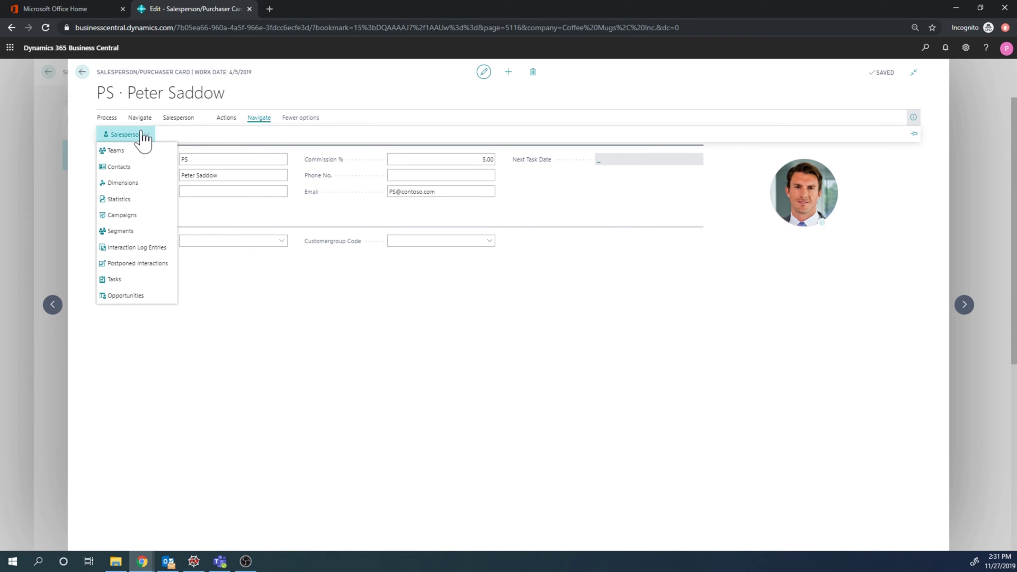
pyautogui.click(141, 167)
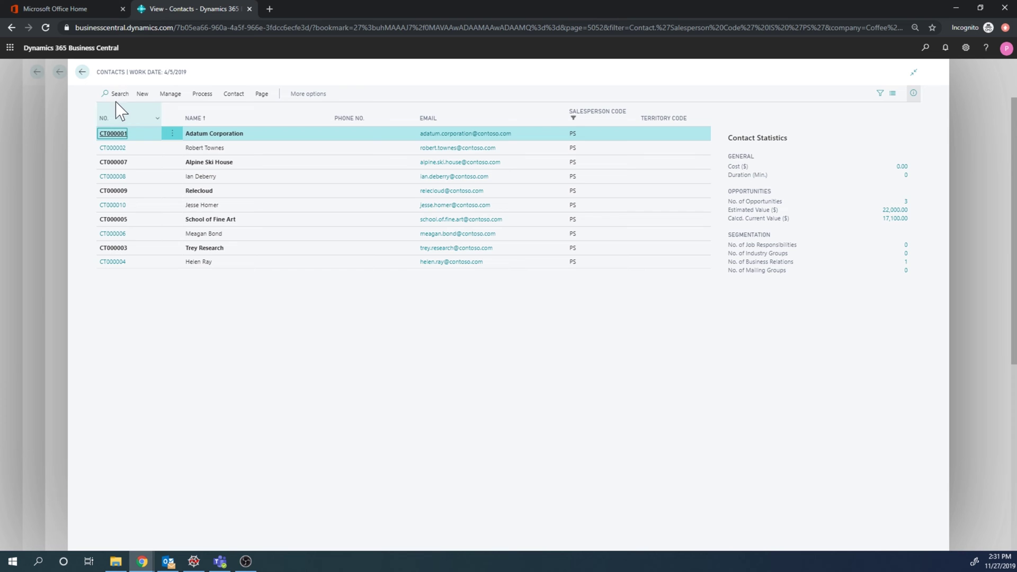
pyautogui.click(83, 74)
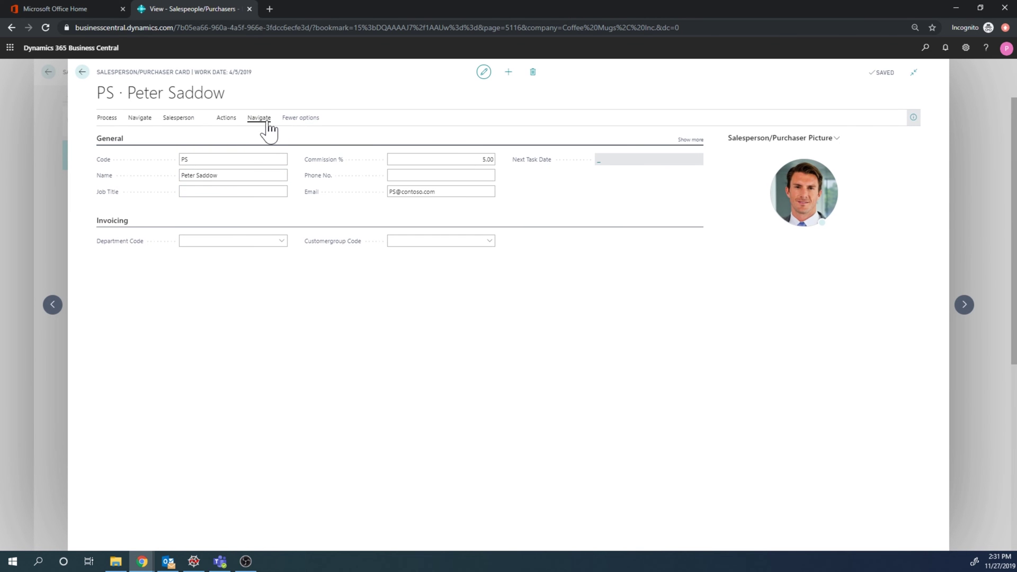
pyautogui.click(263, 120)
pyautogui.click(141, 137)
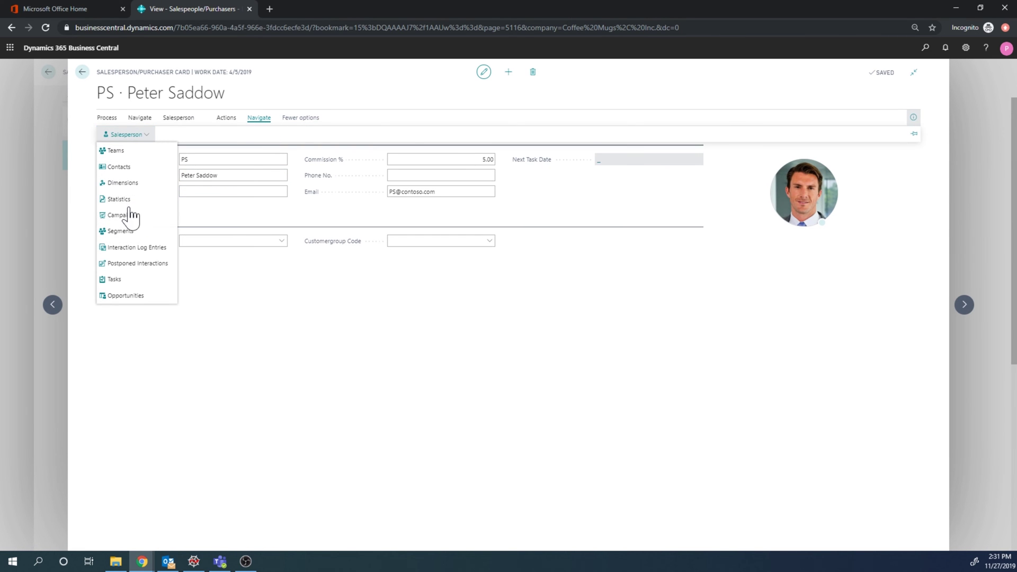
pyautogui.click(129, 281)
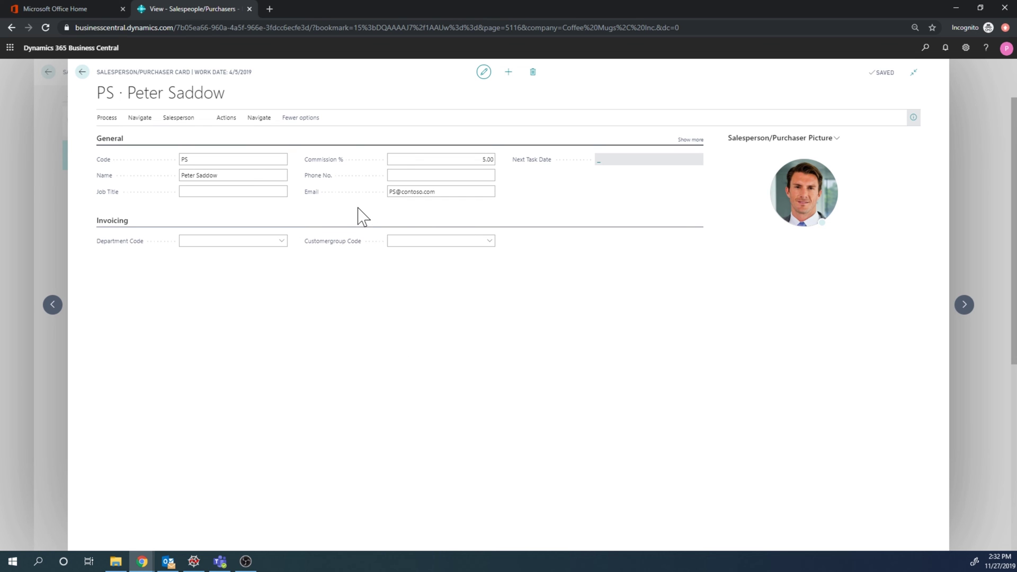
pyautogui.click(259, 120)
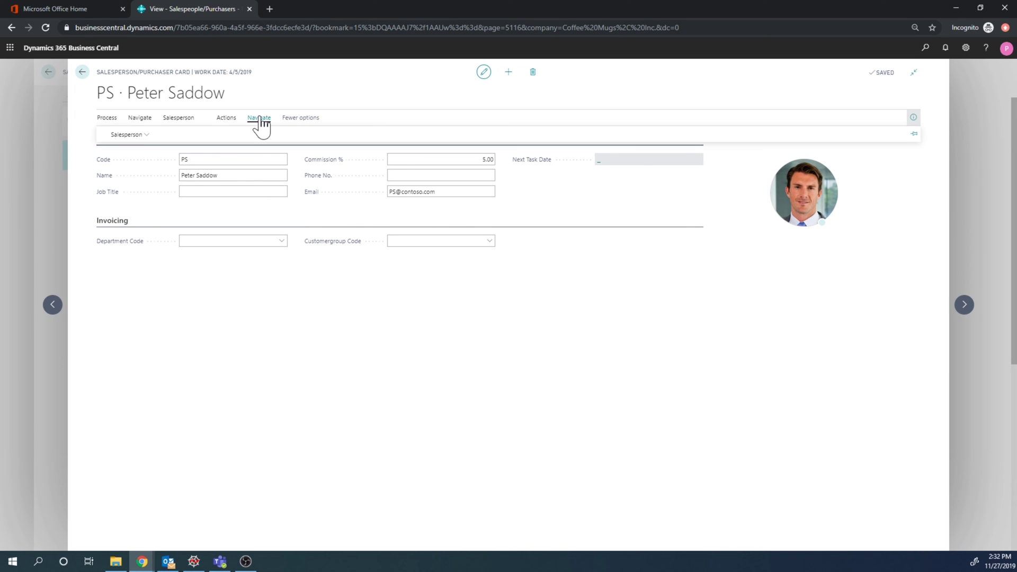
pyautogui.click(137, 135)
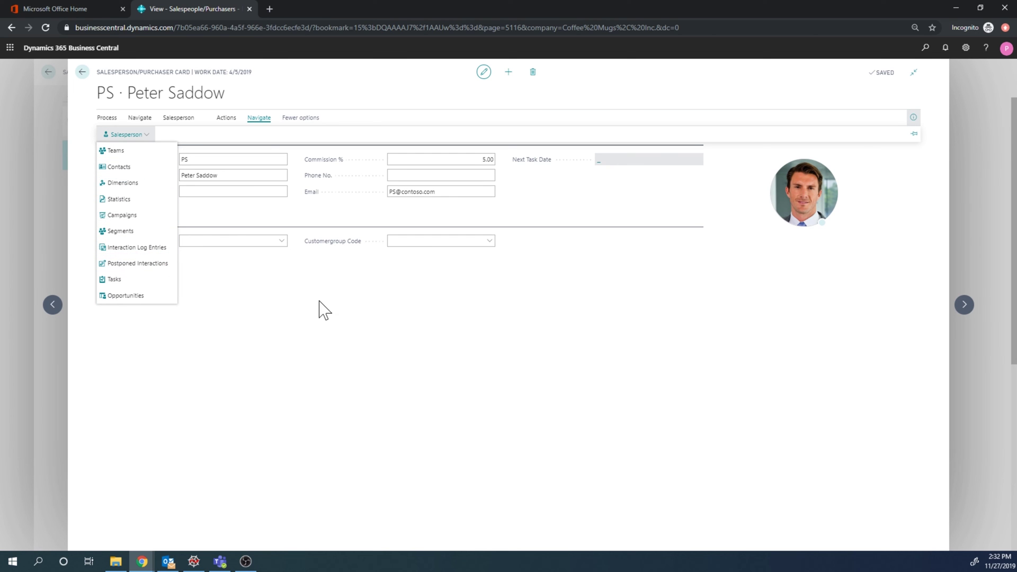
pyautogui.click(138, 164)
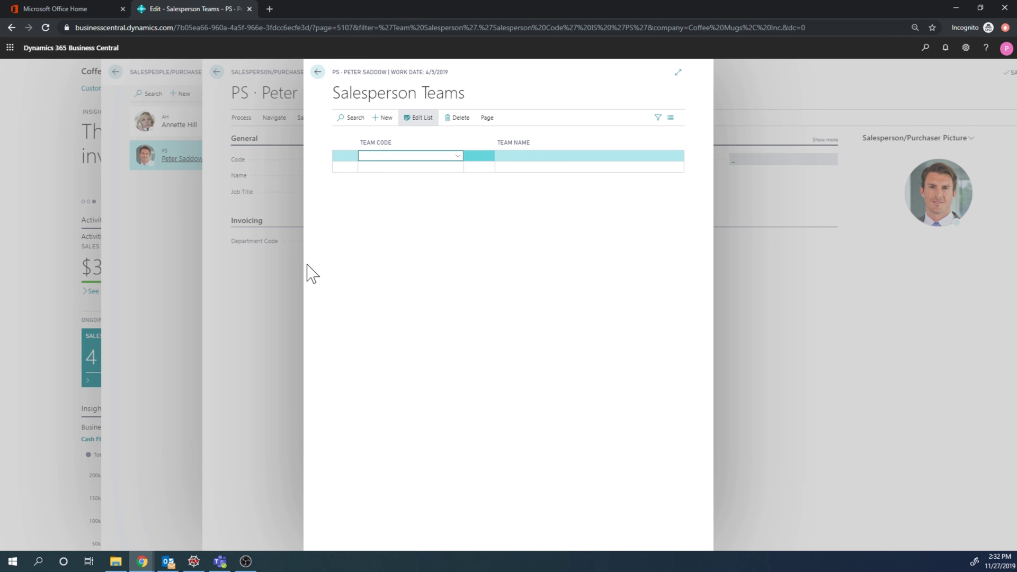
pyautogui.click(316, 73)
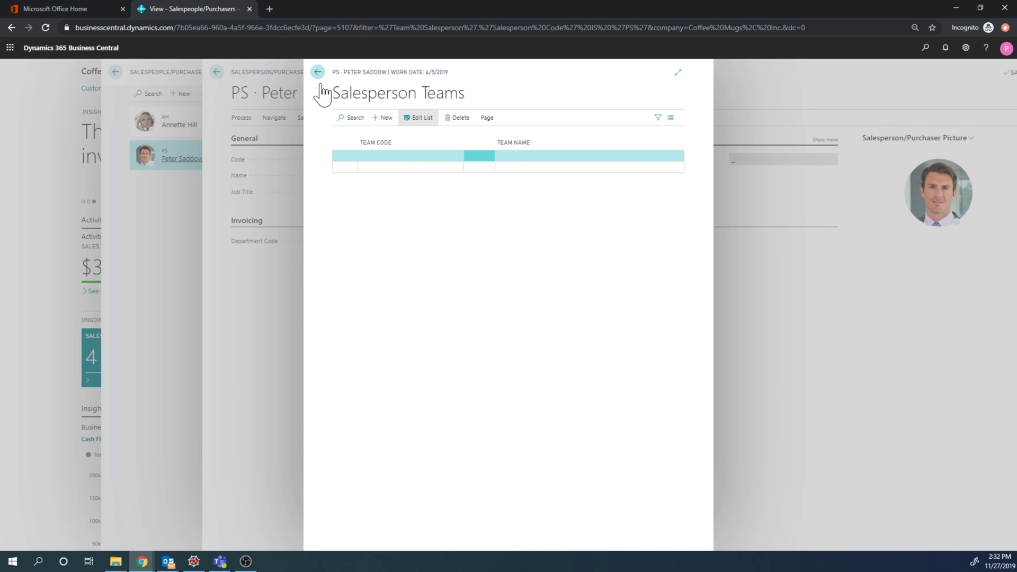